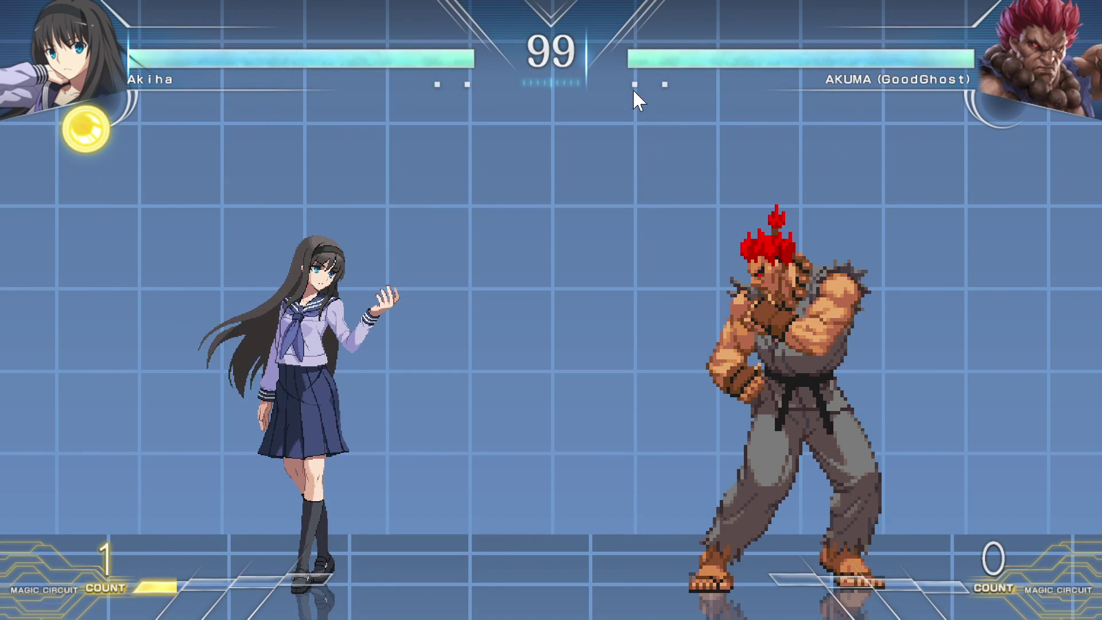
Walk Akiha in toward Akuma and land a series of kicks that chip his health
key("Left")
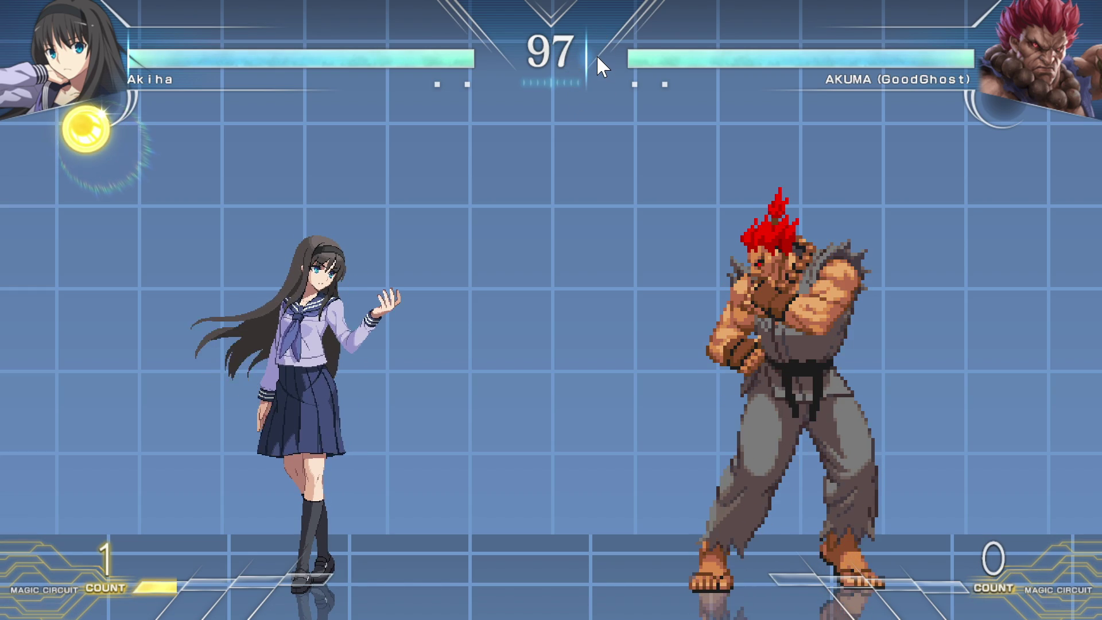
key("Right")
key("a")
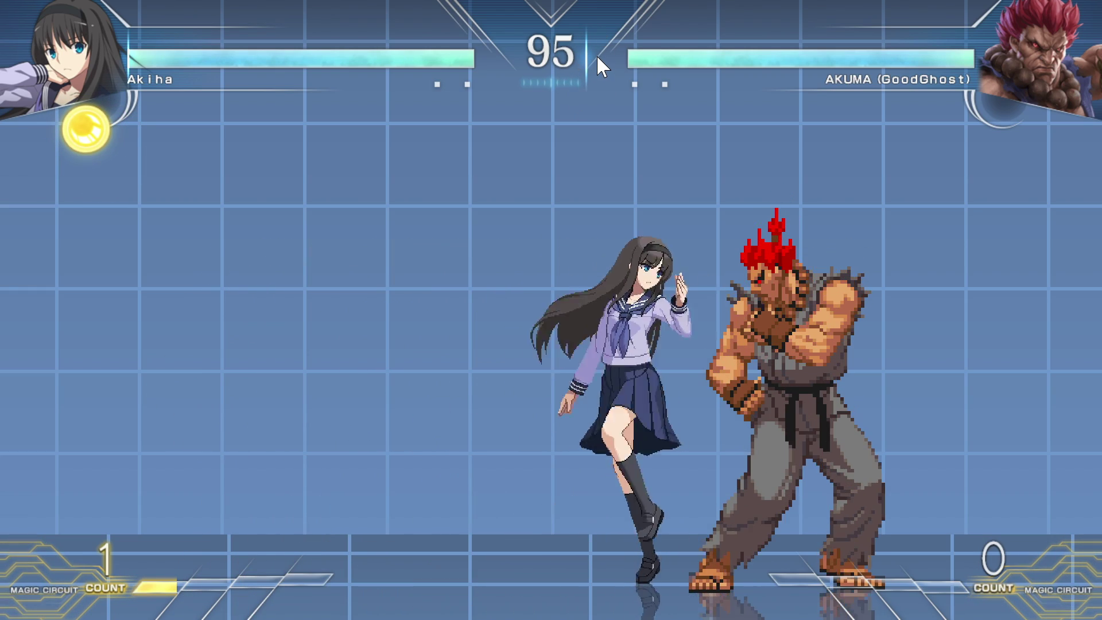
key("a")
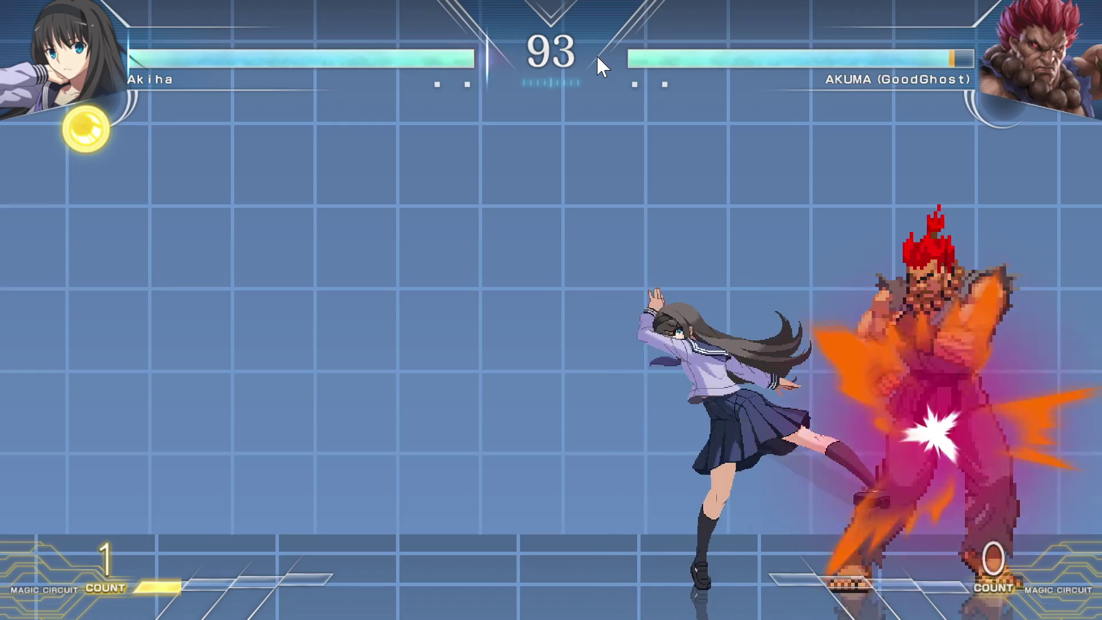
key("a")
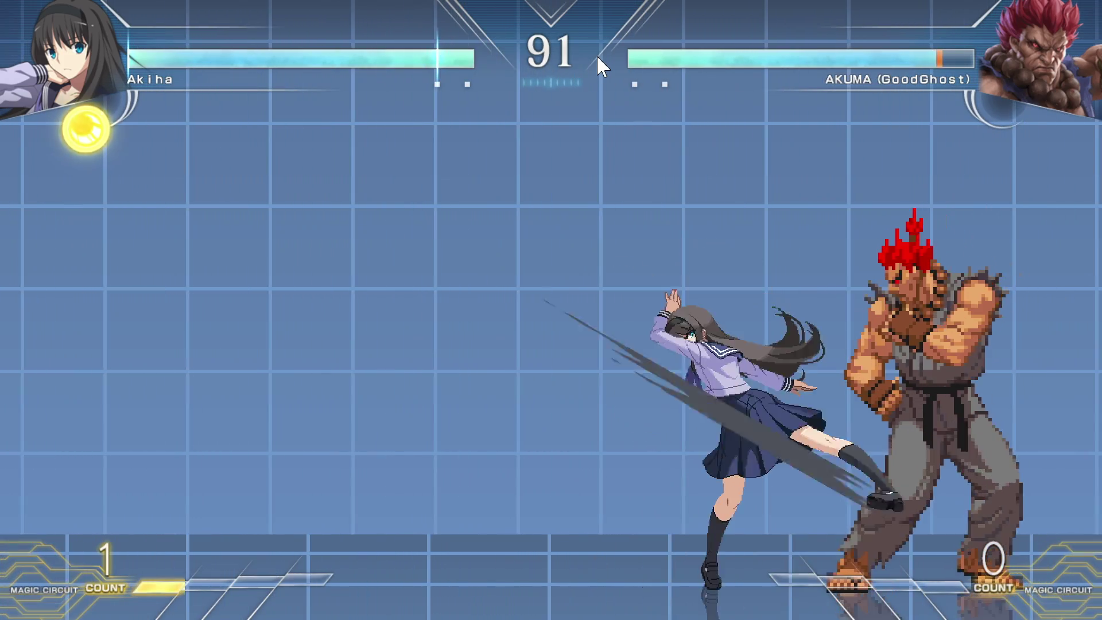
key("a")
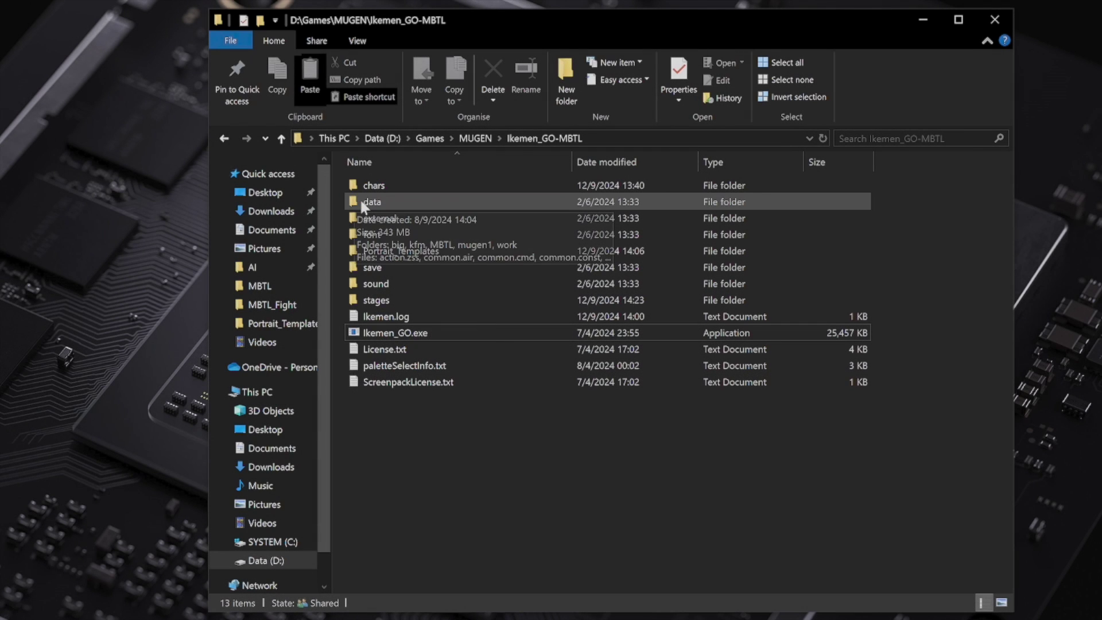
Browse into the data\MBTL folder and select the MBTL_Com-4.cns file
left_click(361, 202)
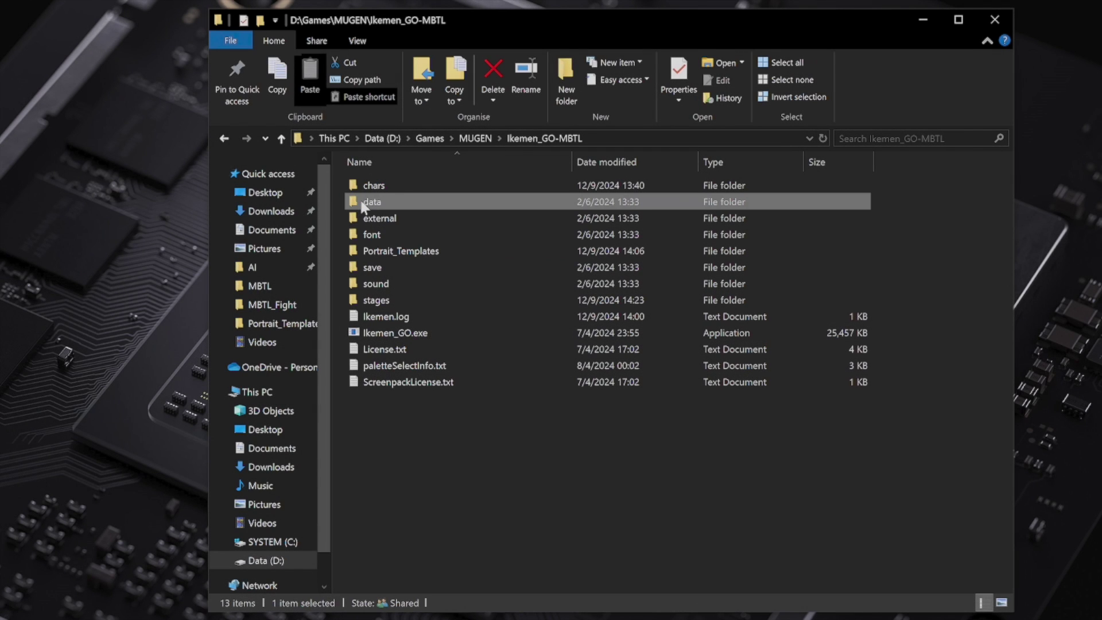
double_click(363, 202)
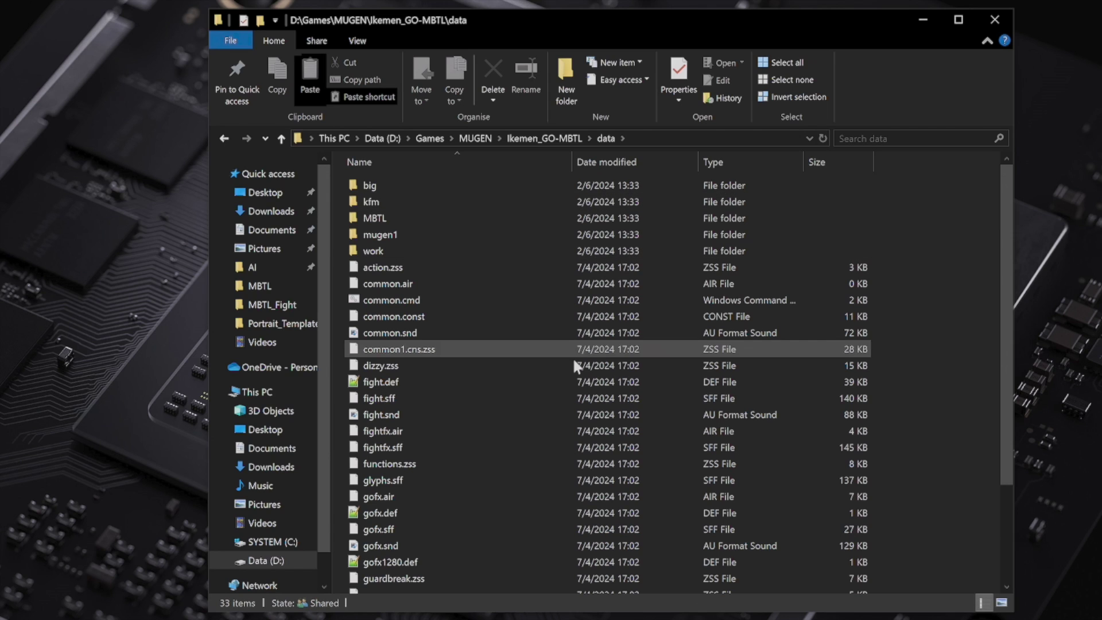
double_click(411, 217)
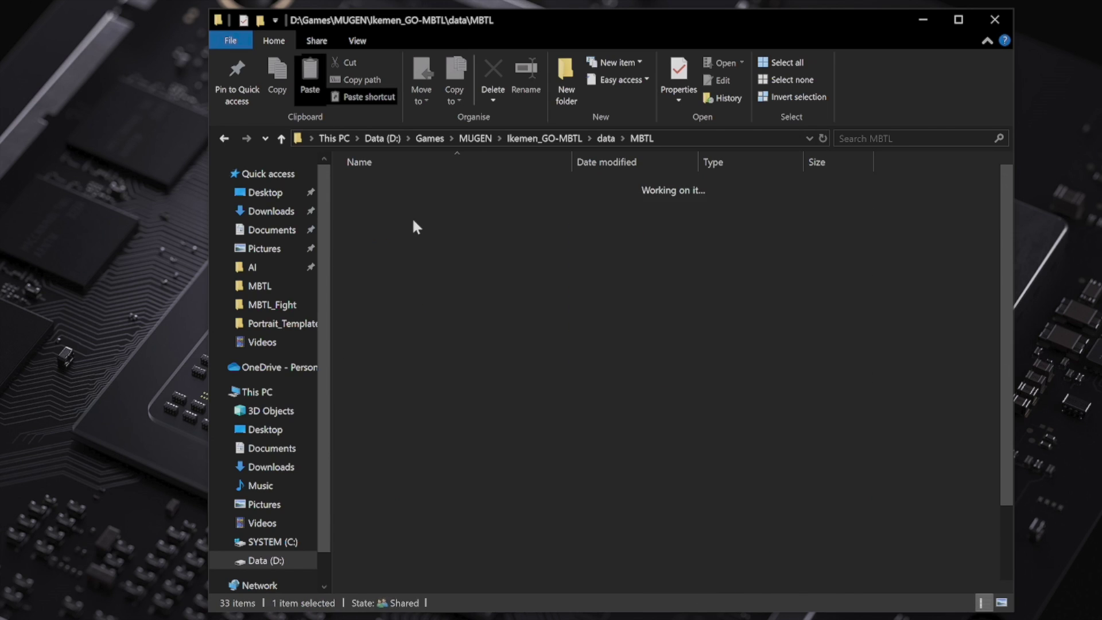
left_click(421, 234)
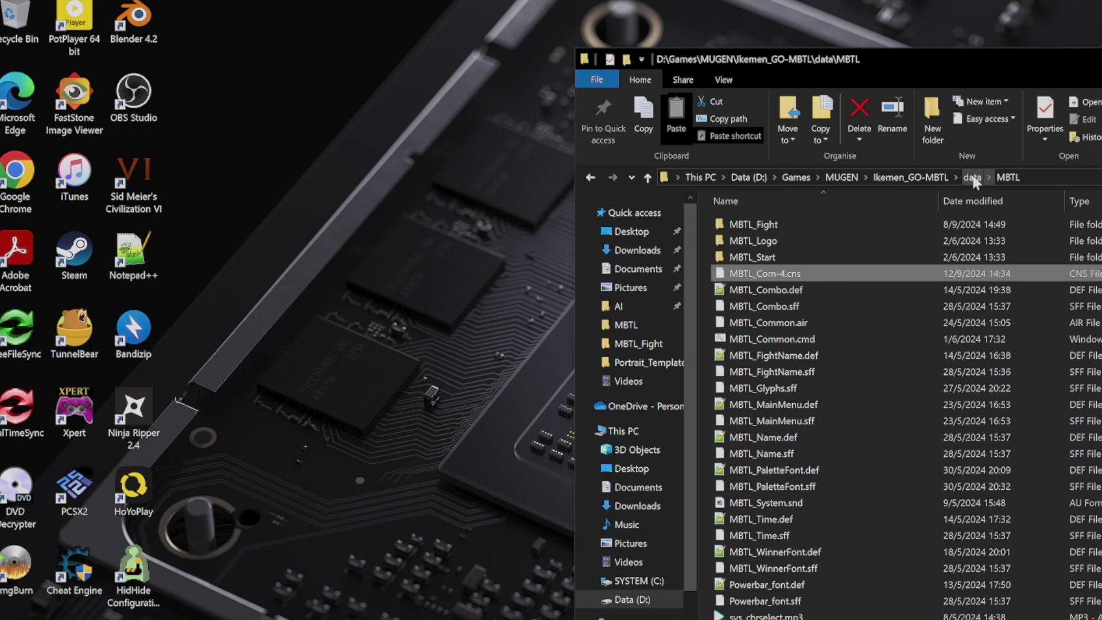
Return to Ikemen_GO-MBTL, enter chars\akuma_good_ghost and open akuma_good_ghost.def in Notepad++
left_click(930, 177)
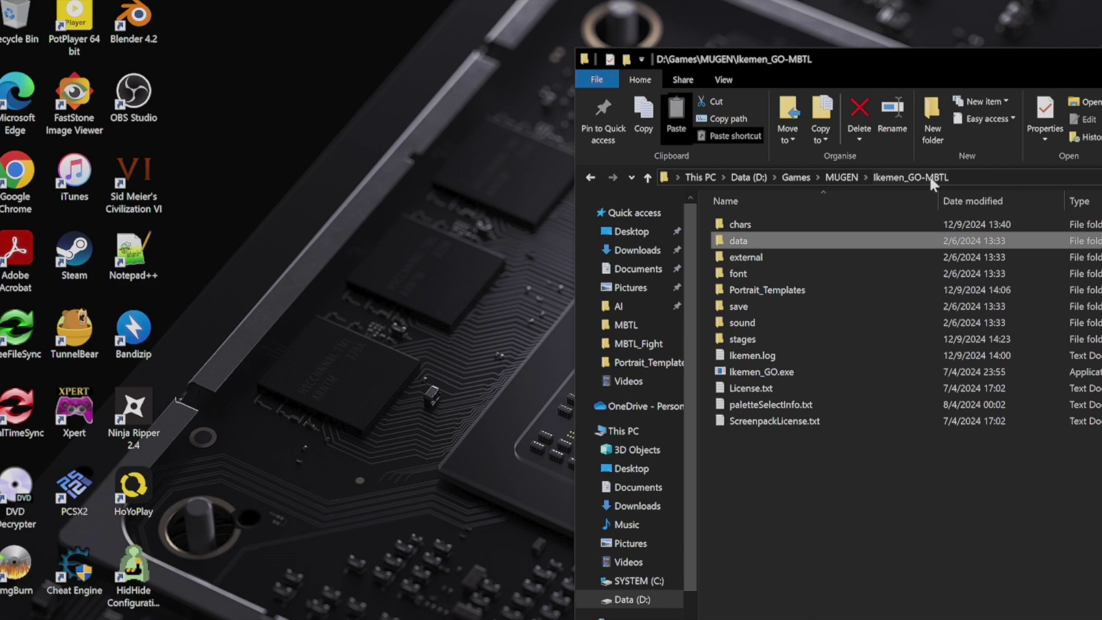
double_click(833, 223)
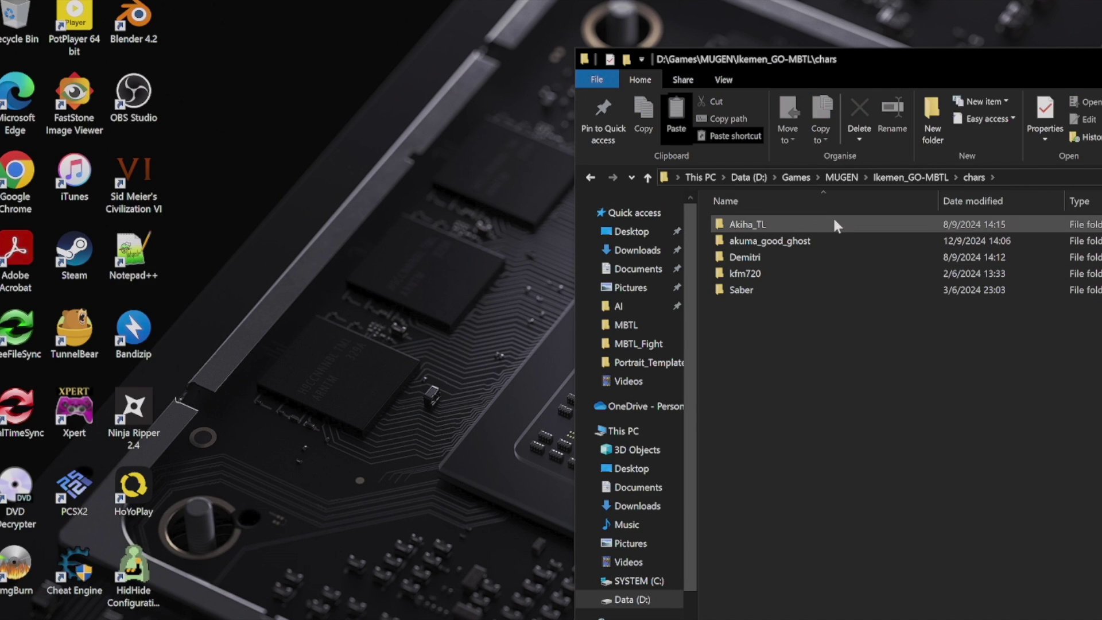
left_click(812, 243)
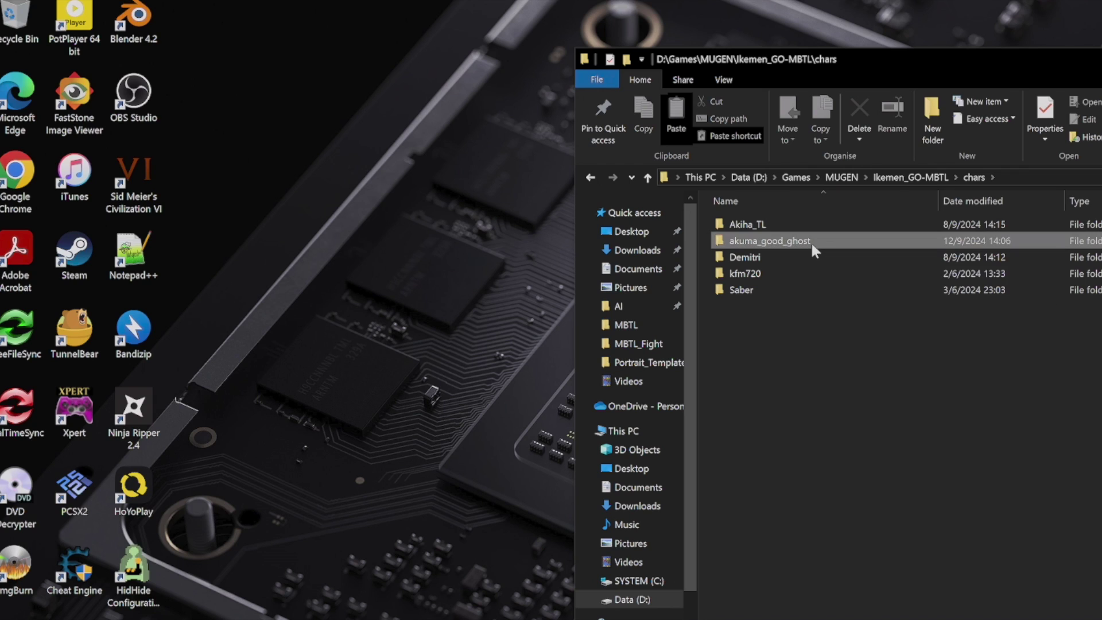
double_click(752, 243)
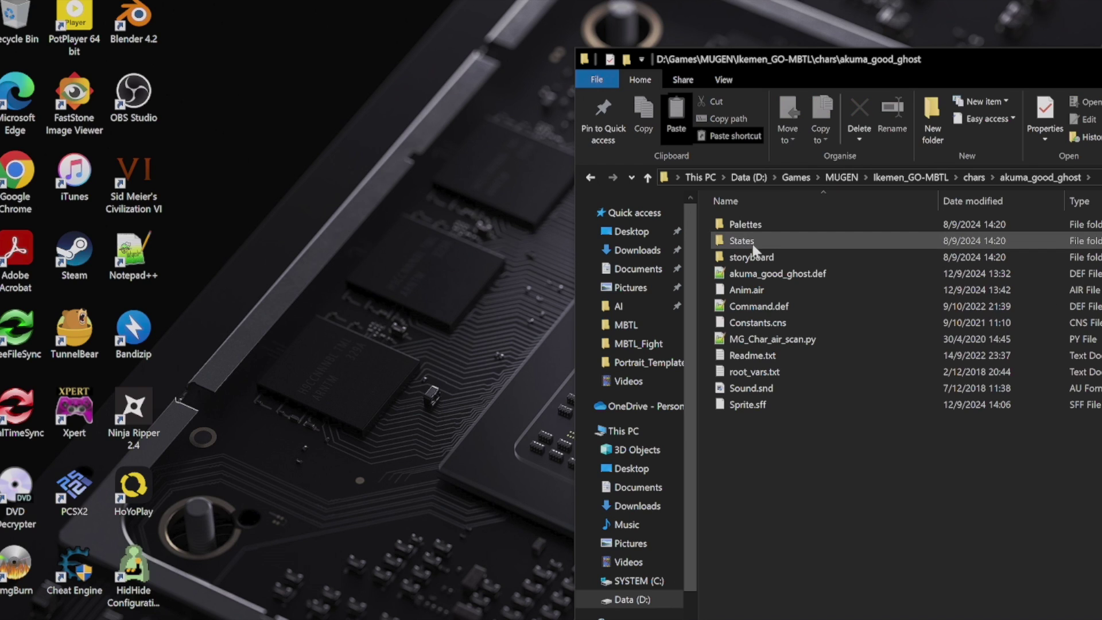
double_click(759, 269)
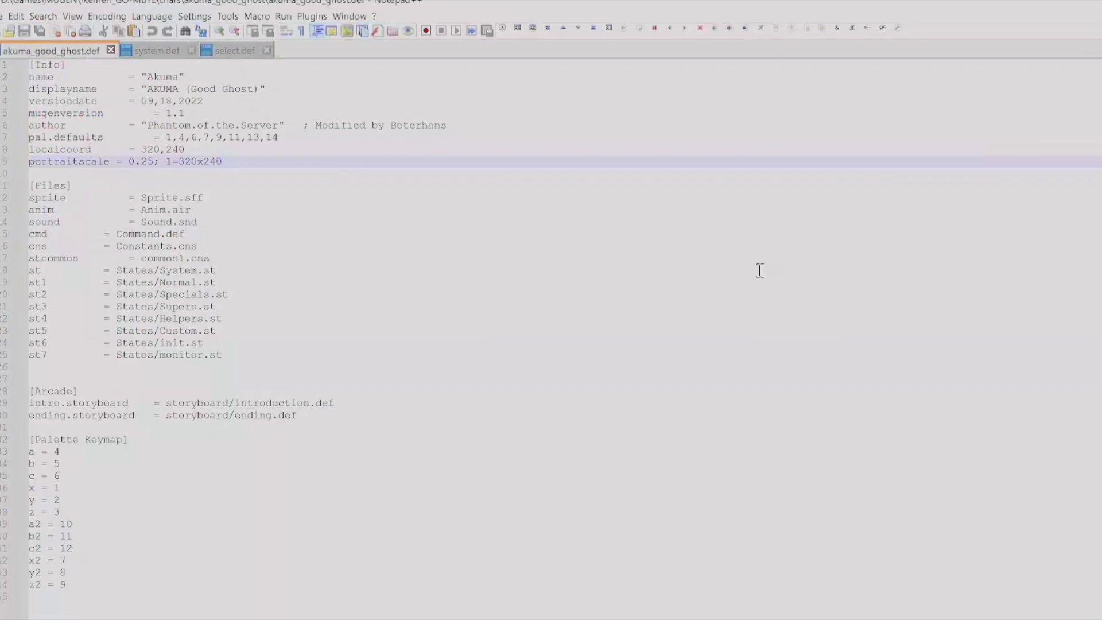
Select and delete the localcoord = 320,240 line, then undo to restore it
left_click(197, 150)
left_click_drag(196, 149, 29, 151)
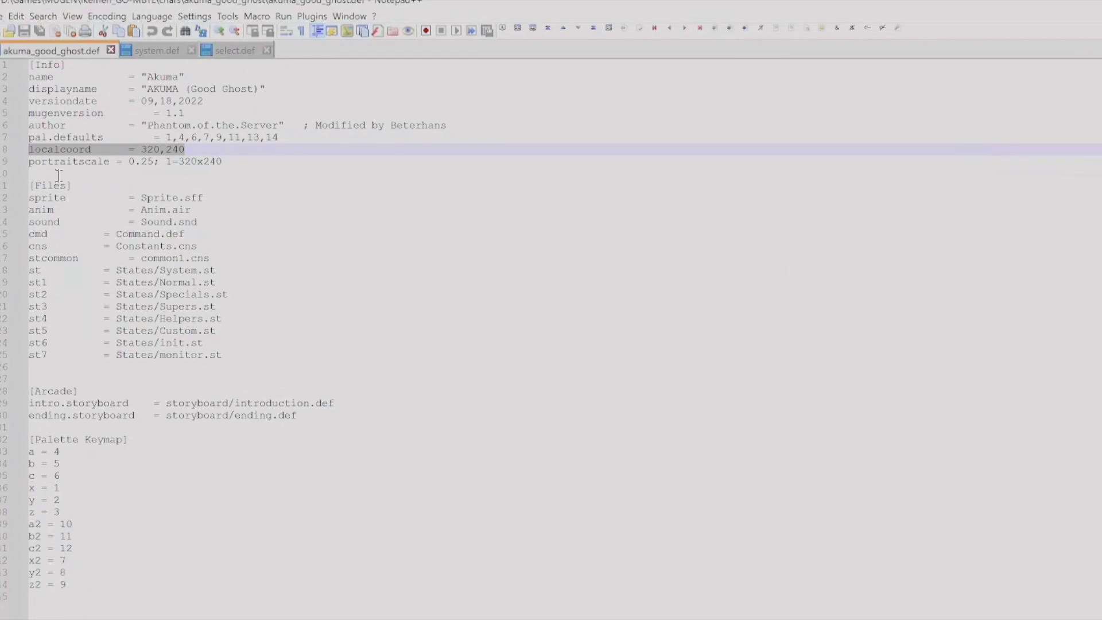
left_click_drag(185, 150, 29, 150)
key("BackSpace")
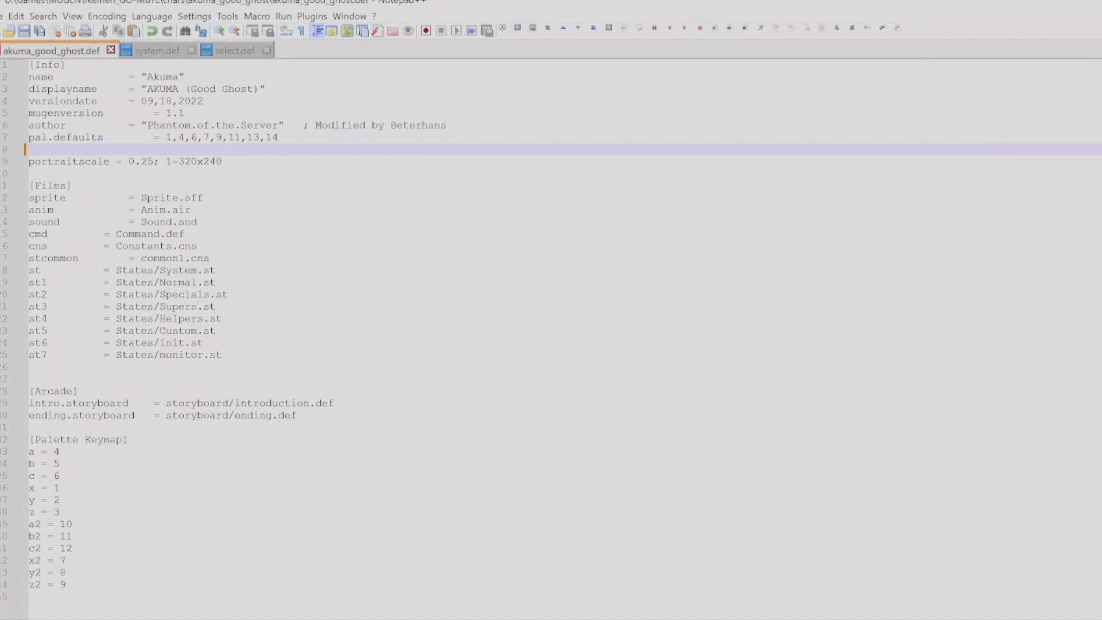
key("ctrl+z")
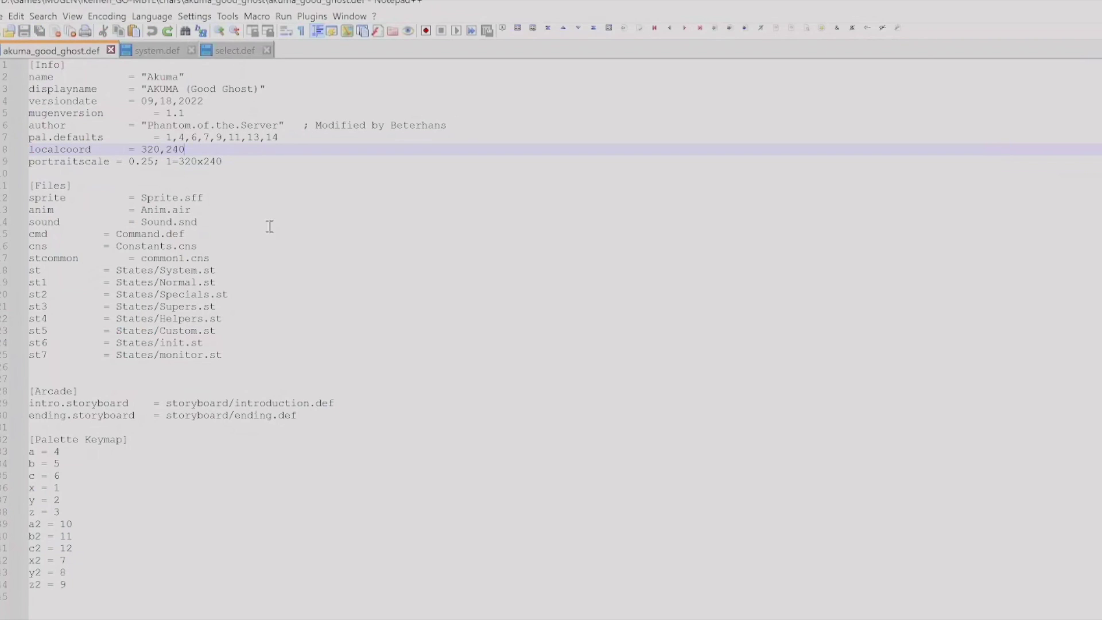
left_click_drag(183, 150, 29, 150)
left_click(72, 149)
Select the portraitscale = 0.25 setting and put the caret at the end of line 9
left_click_drag(157, 163, 31, 163)
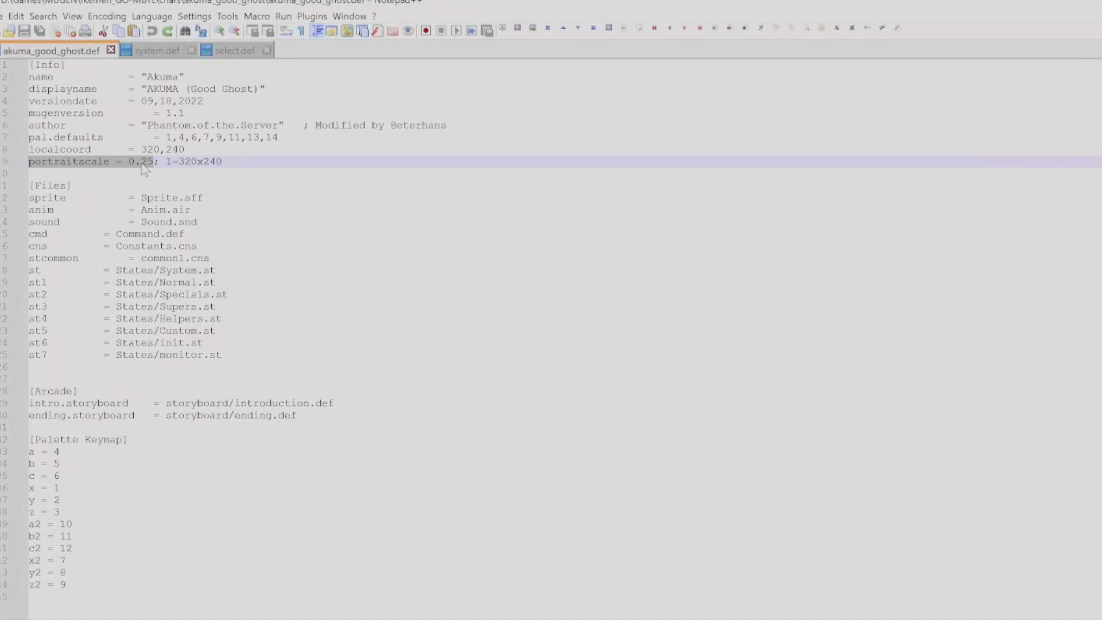
left_click(274, 163)
left_click_drag(130, 162, 144, 162)
left_click(261, 161)
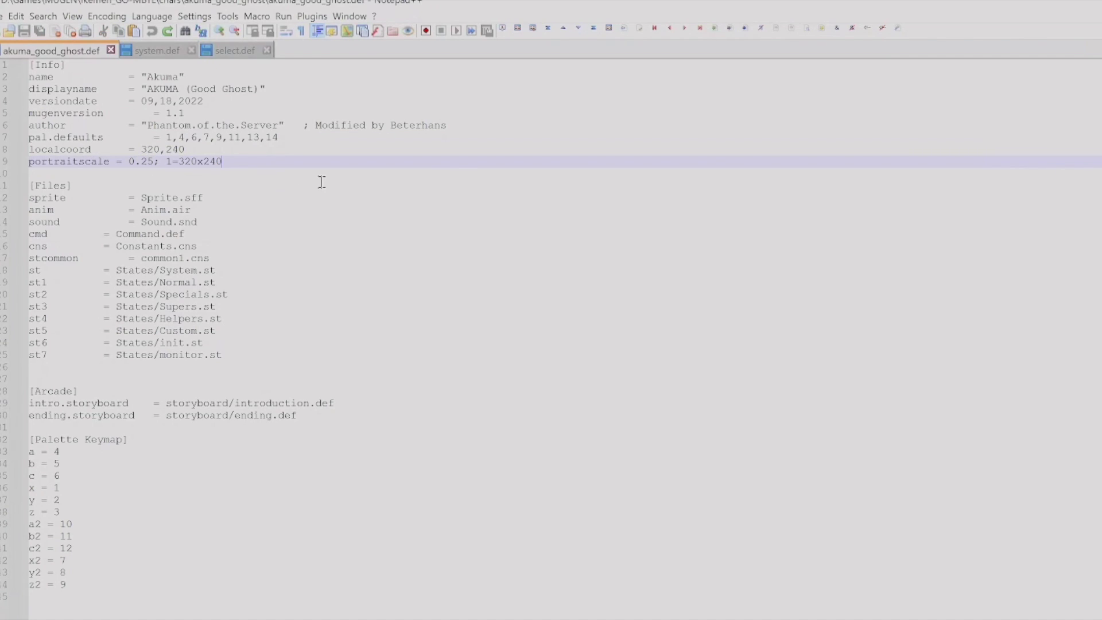
Append ', 0.25=1280x720' to the portraitscale comment and save the .def file
type(", 0.25=1280x720")
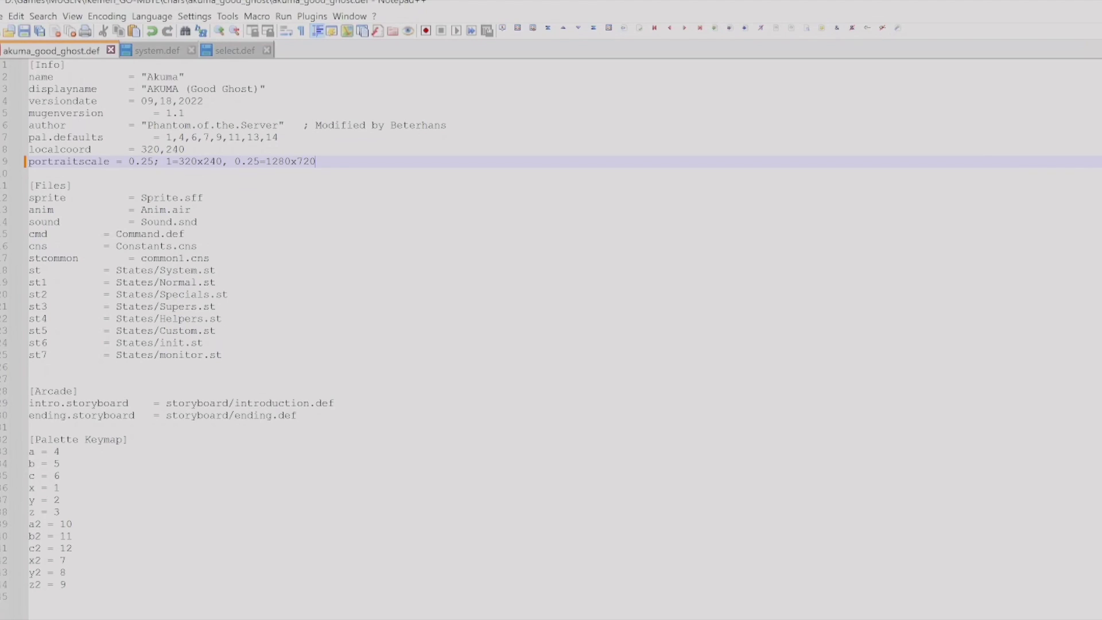
left_click(286, 177)
left_click(25, 31)
left_click(355, 162)
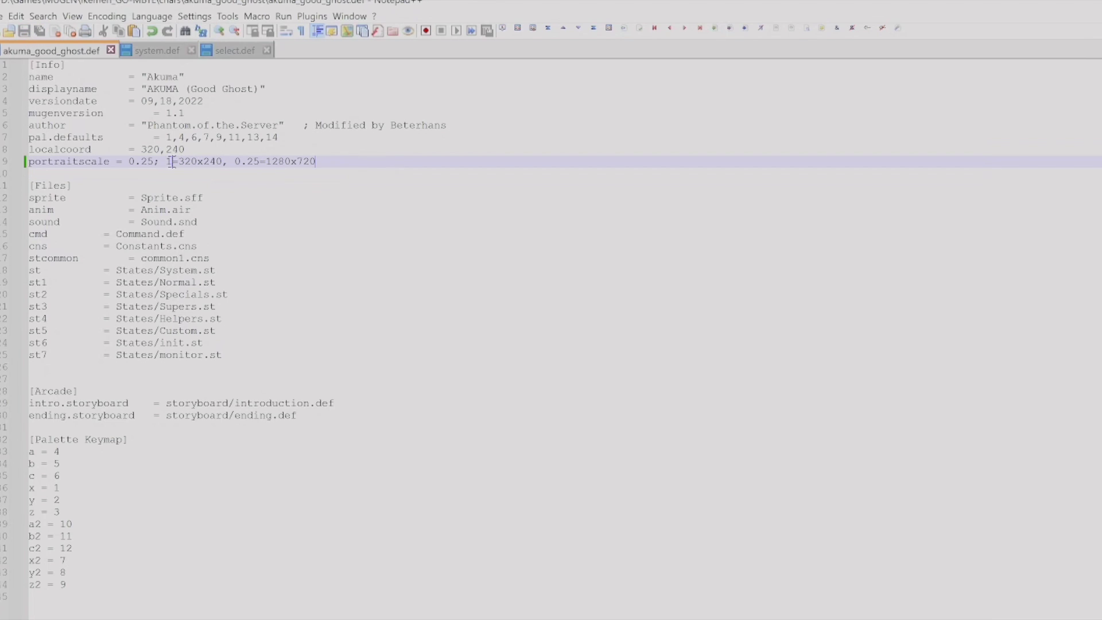
Highlight the 0.25 values, localcoord 320,240, the [Info] section and portraitscale to explain them
left_click_drag(128, 163, 147, 163)
left_click_drag(234, 164, 251, 165)
left_click(324, 163)
left_click_drag(144, 149, 196, 149)
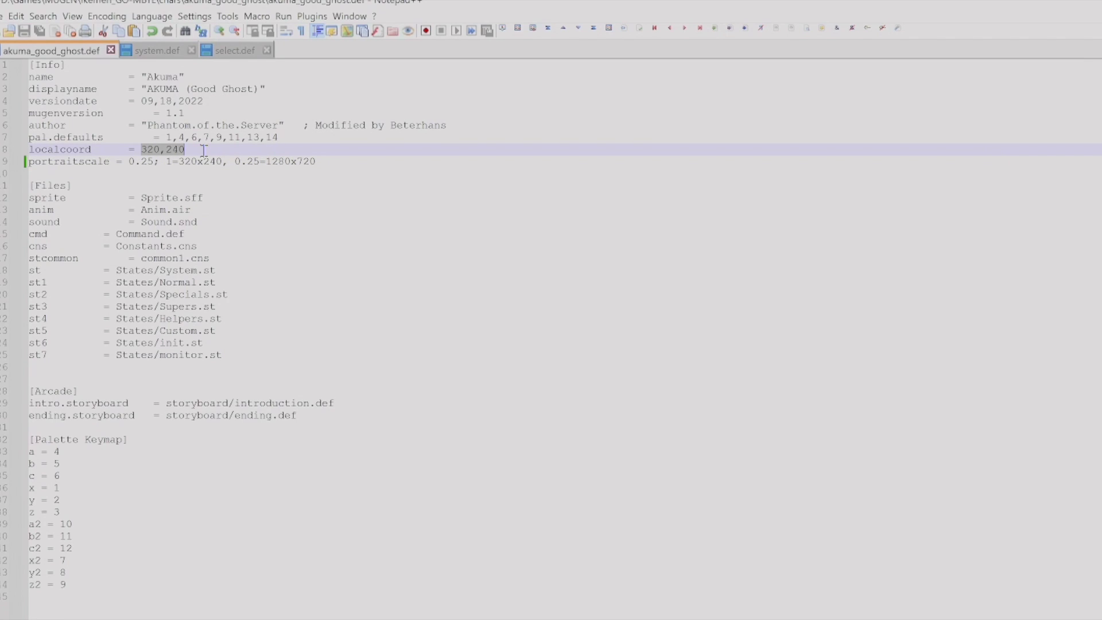
left_click(204, 150)
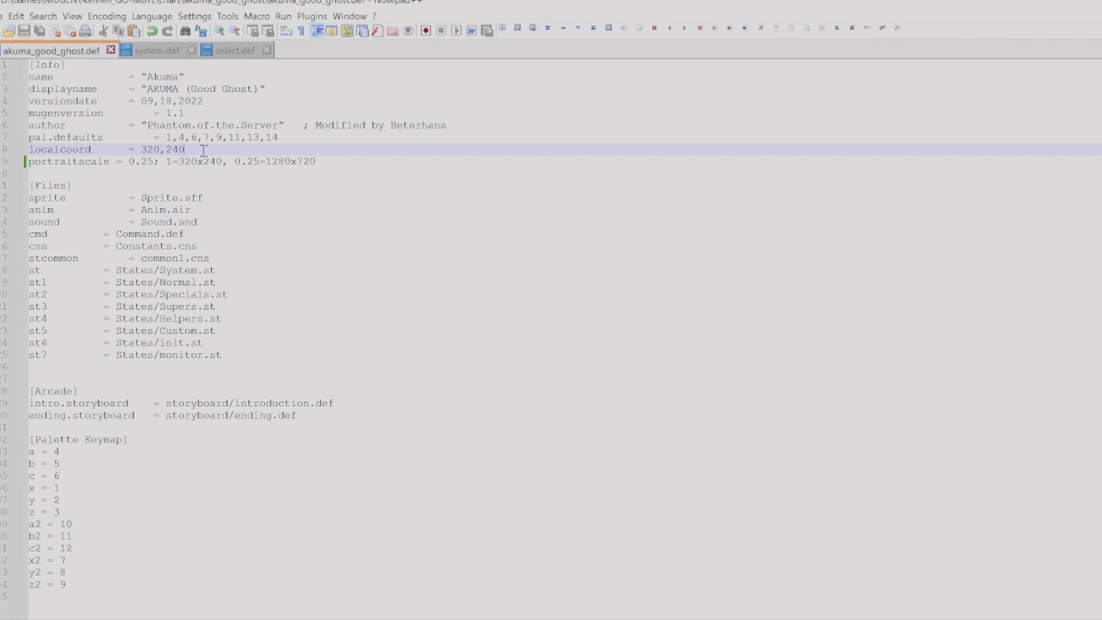
left_click_drag(202, 150, 25, 68)
left_click(88, 137)
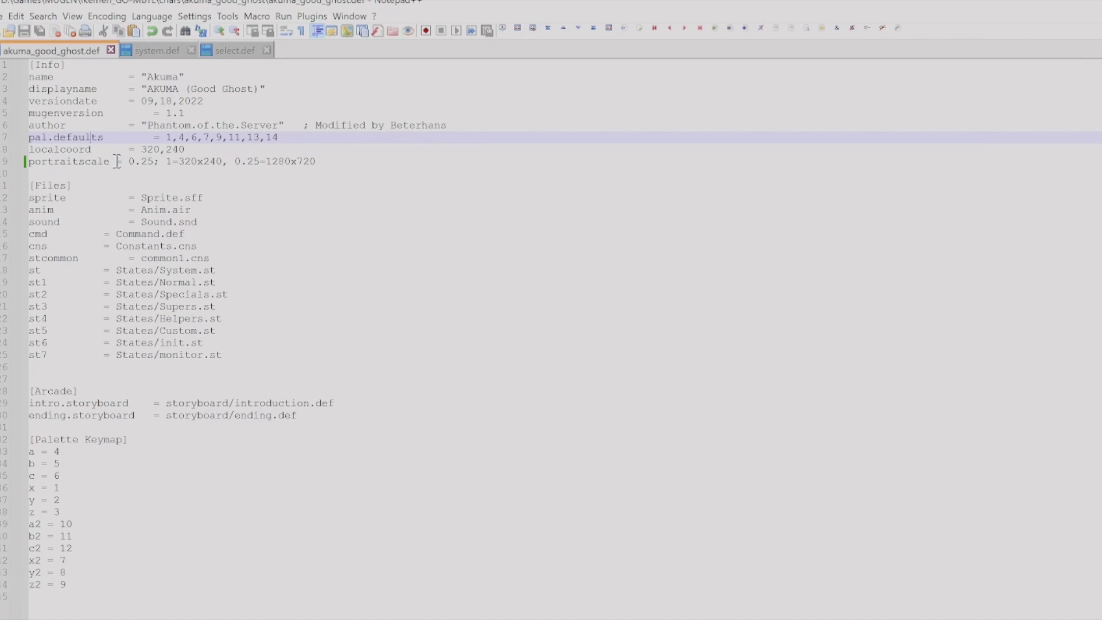
left_click_drag(125, 161, 44, 163)
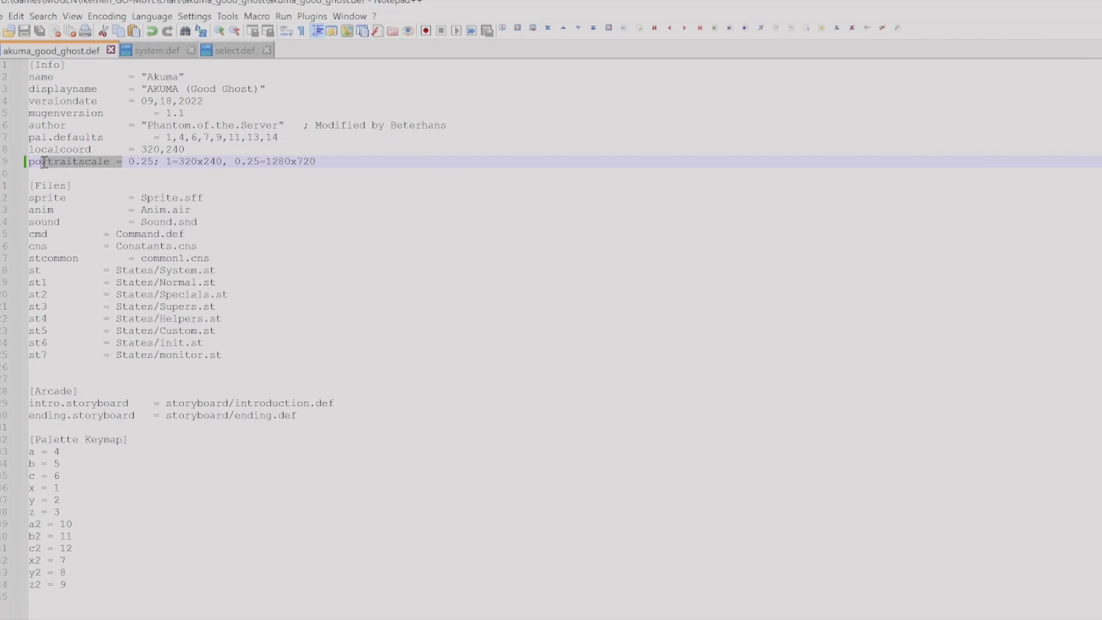
left_click(68, 175)
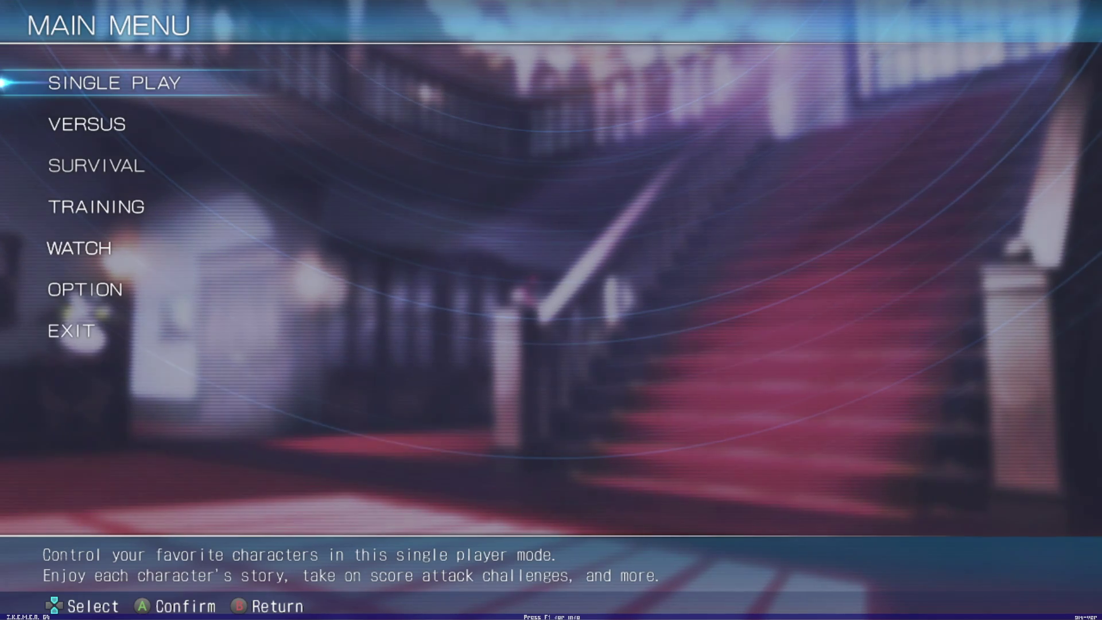
Enter VERSUS mode and pick IKEMEN-Saber for P1 against AKUMA (Good Ghost) for P2
key("Down")
key("Return")
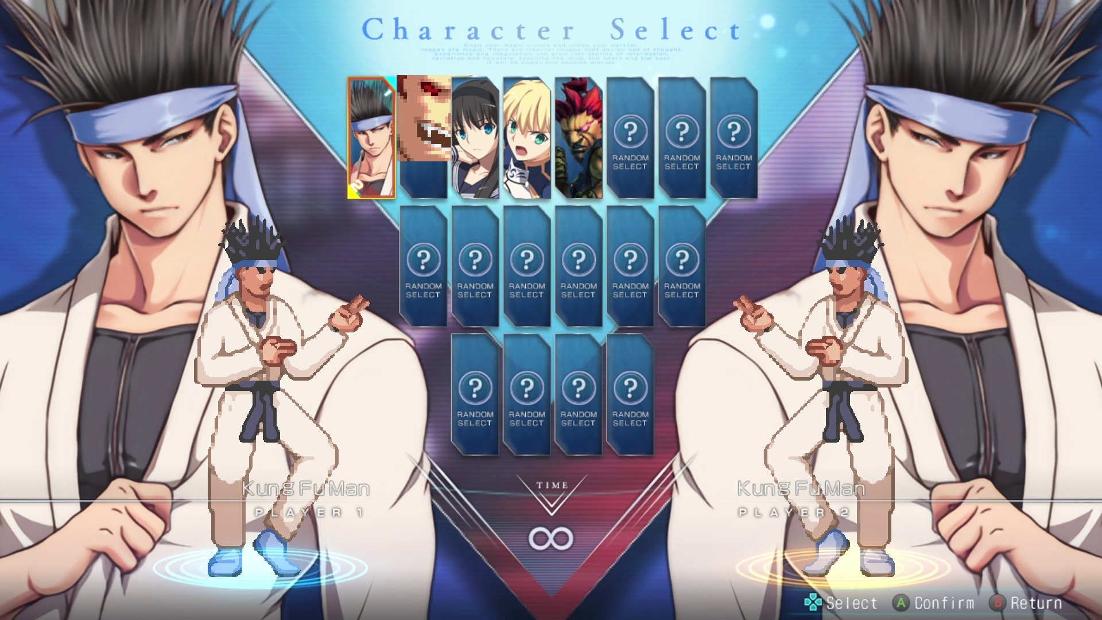
key("Right")
key("Right")
key("Right")
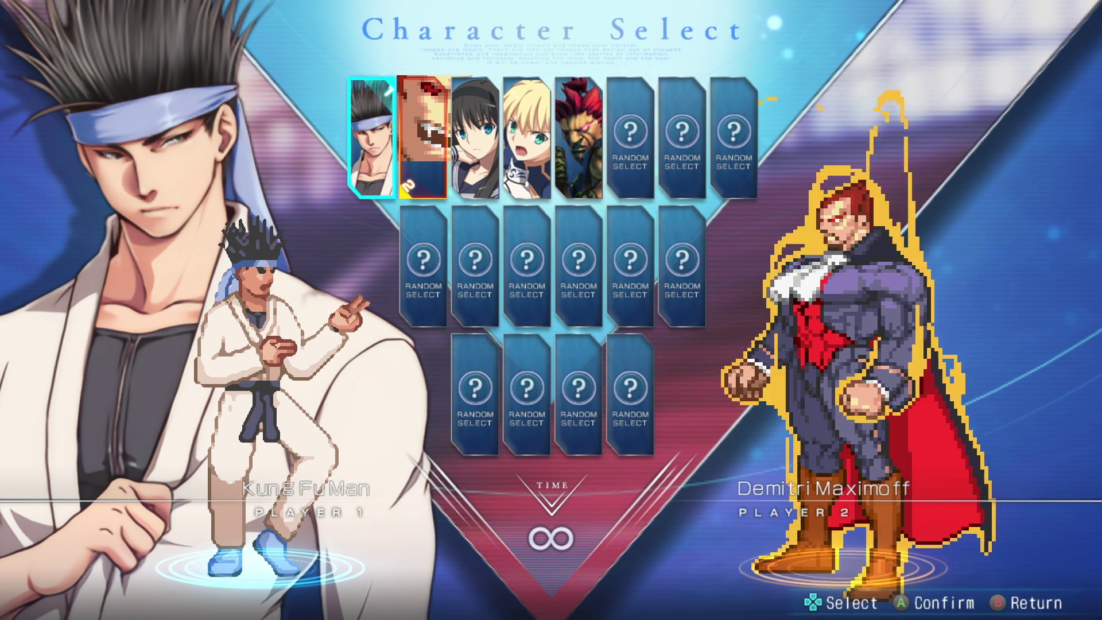
key("Right")
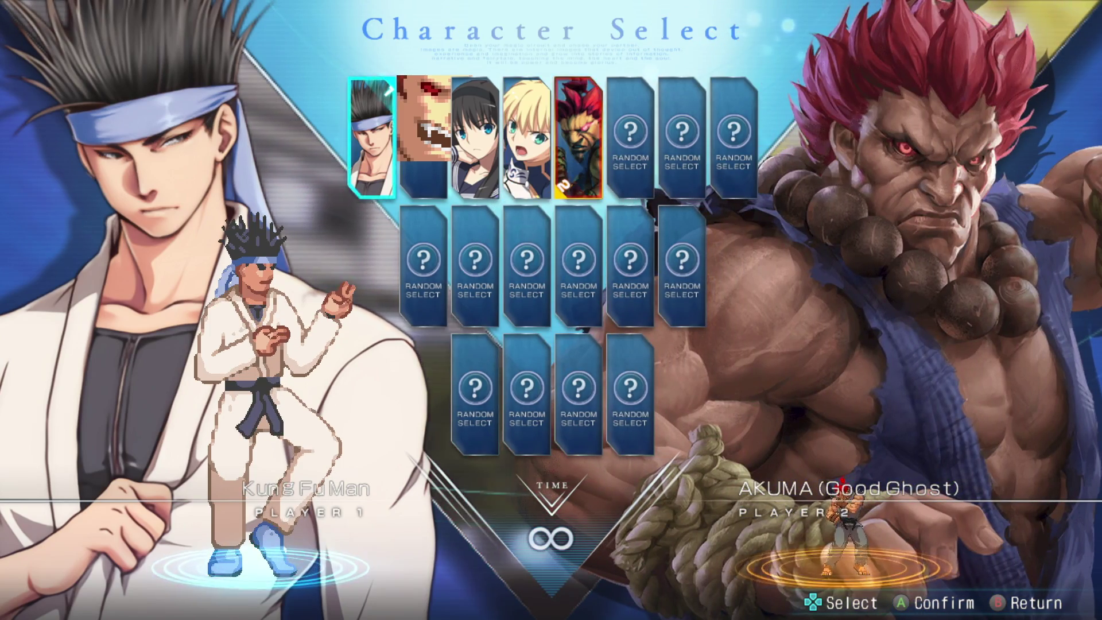
key("Right")
key("Right")
key("Right")
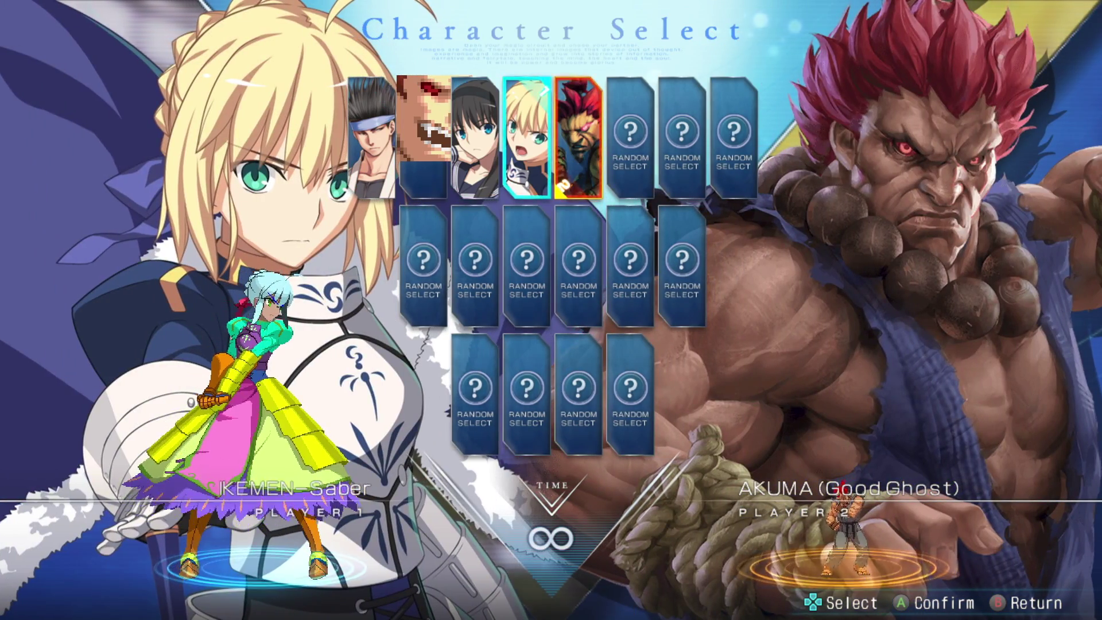
key("z")
key("z")
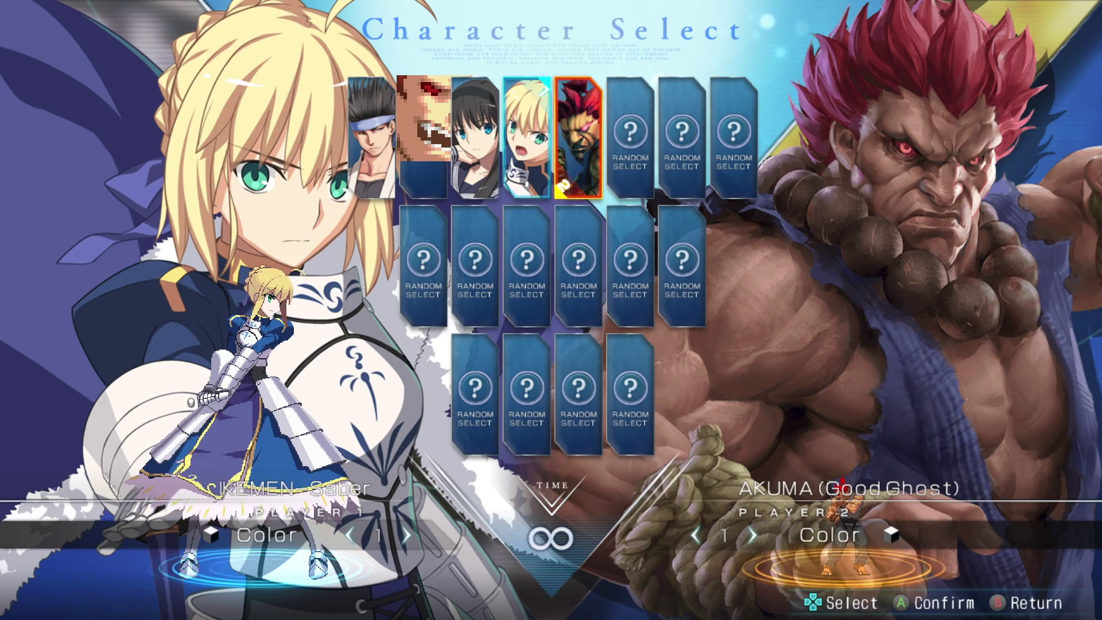
key("Right")
key("Right")
key("Right")
key("Right")
key("Right")
key("Right")
key("Right")
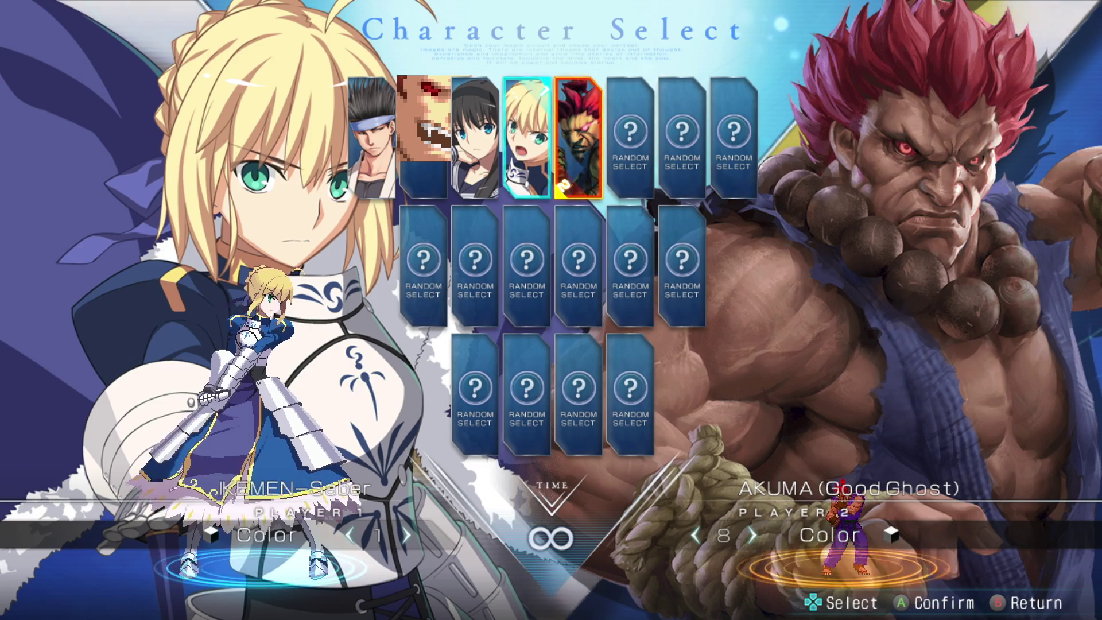
Confirm Akuma's colour 8 and Saber's colour, then confirm Stage: Random to start the fight
key("z")
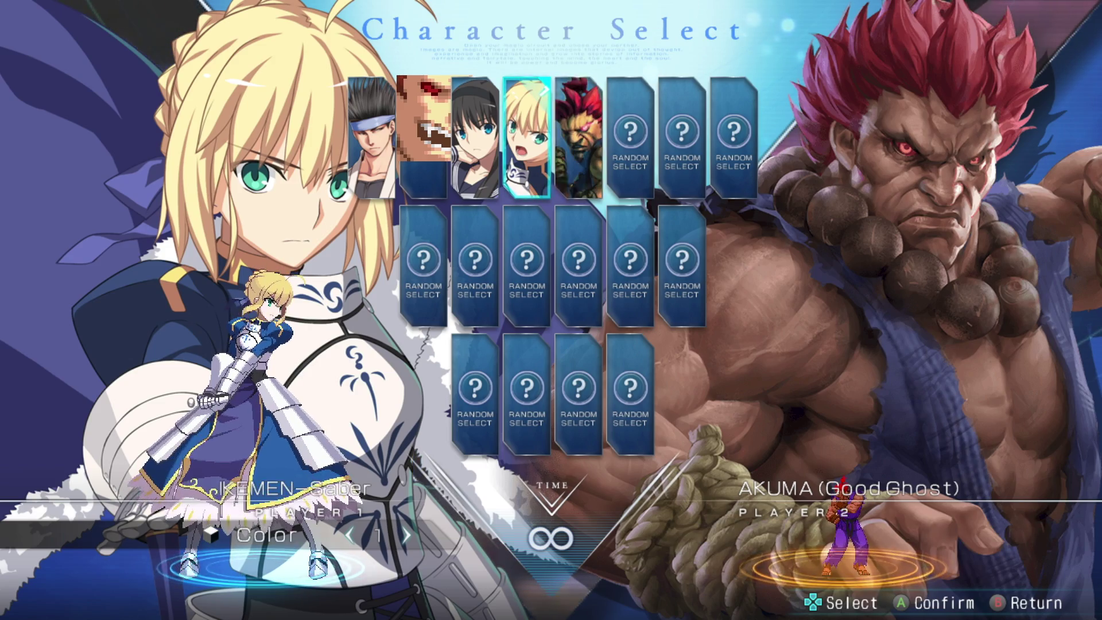
key("z")
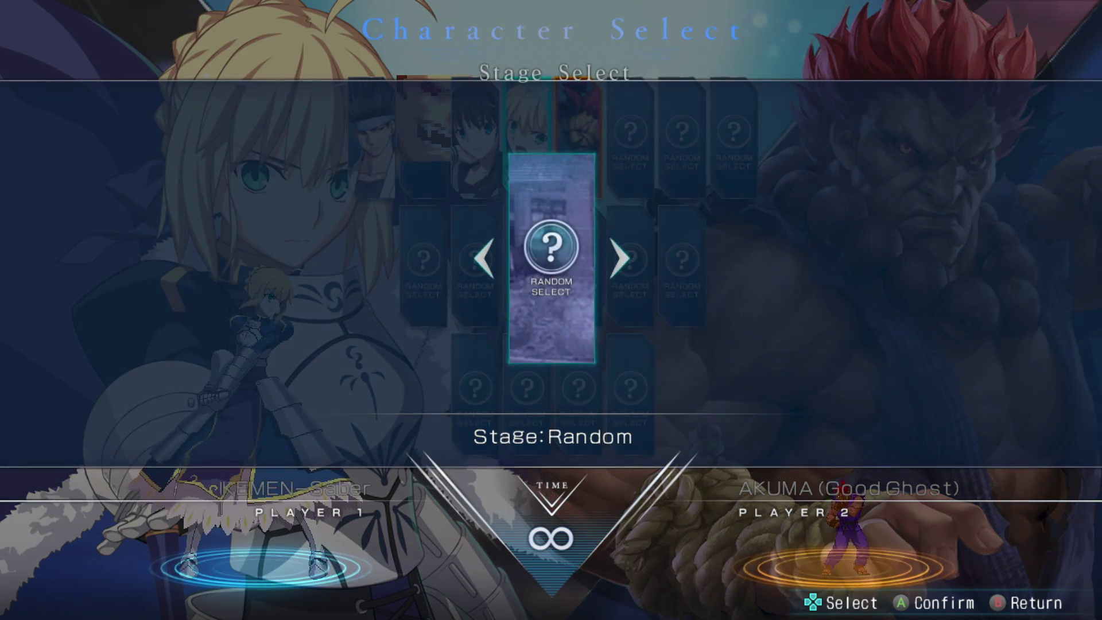
key("Right")
key("z")
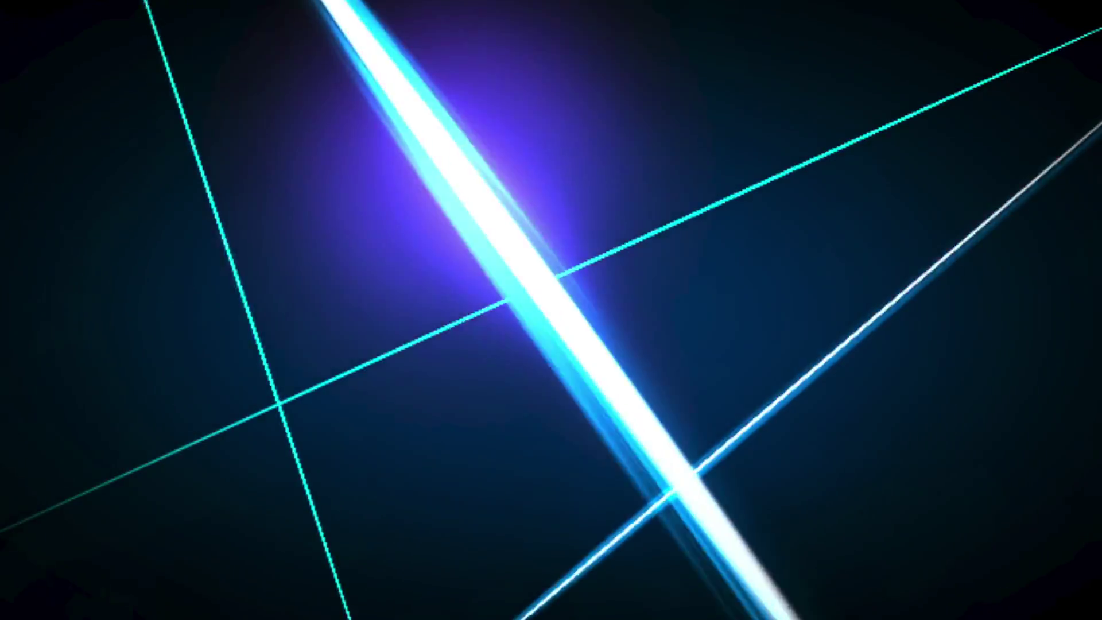